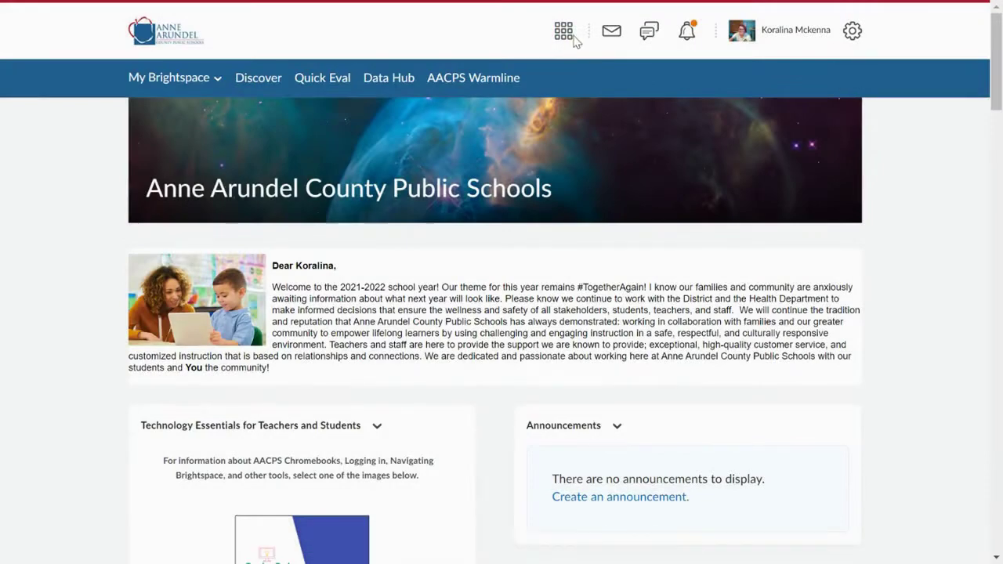
Open the Next Steps in Brightspace course, step through its welcome pop-up, then close it.
click(564, 31)
click(416, 417)
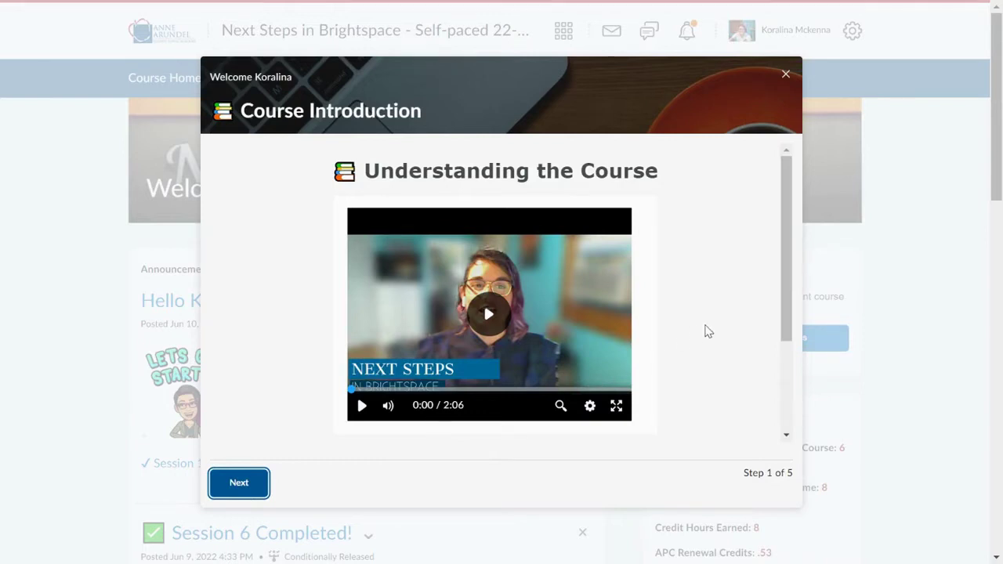
scroll(705, 332, down, 3)
scroll(706, 329, up, 3)
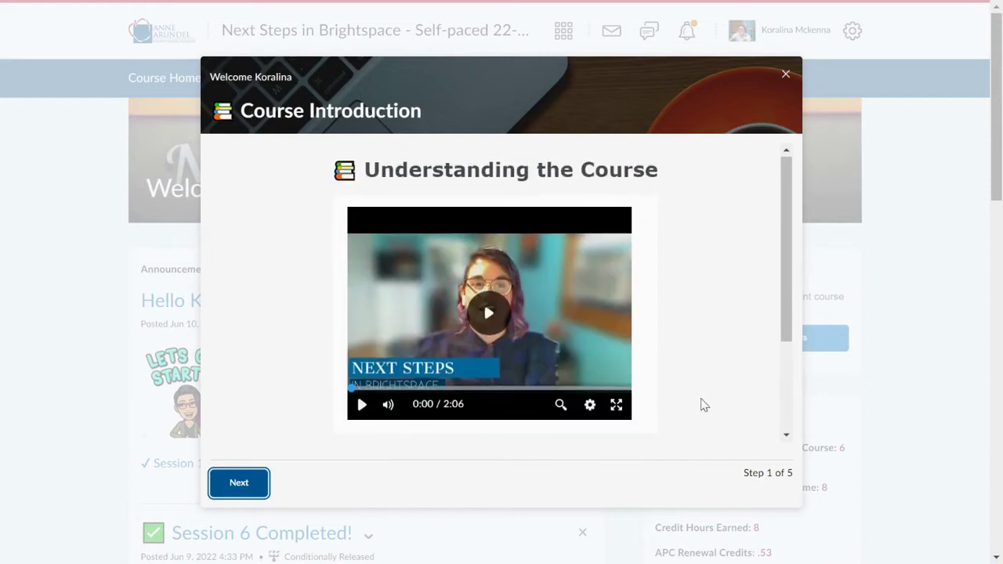
click(239, 484)
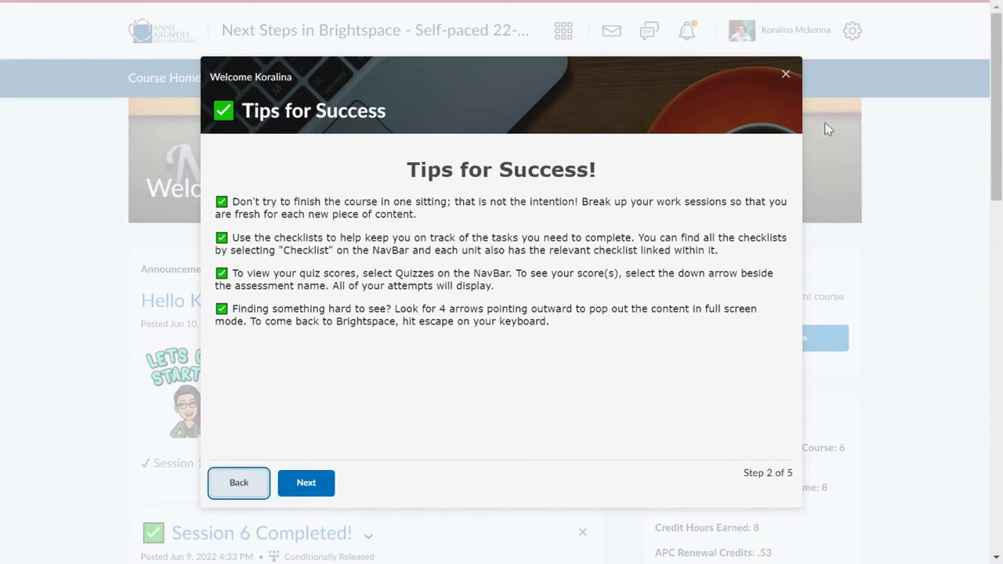
click(786, 76)
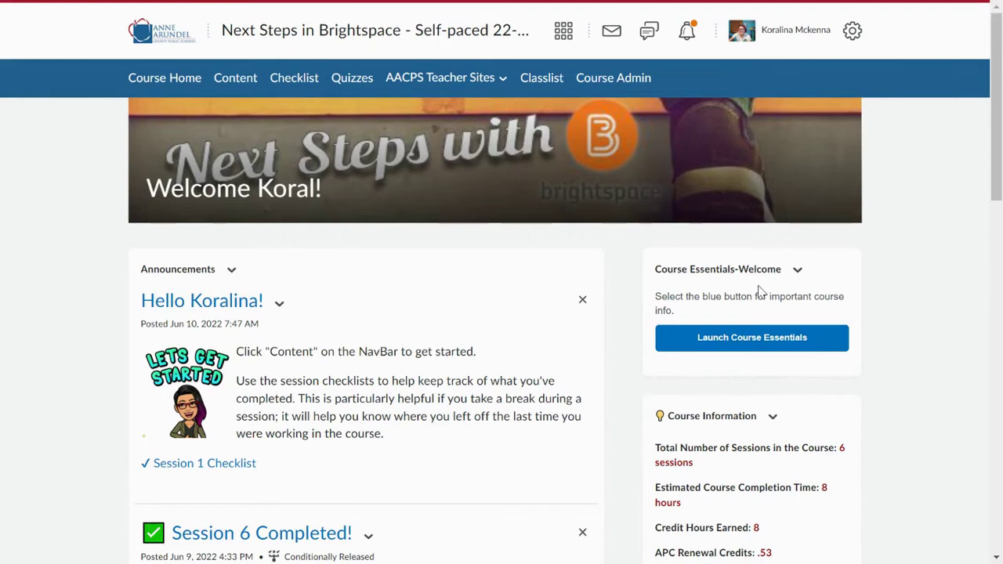
Choose Edit this Homepage from the course homepage's '...' options menu.
scroll(759, 292, down, 13)
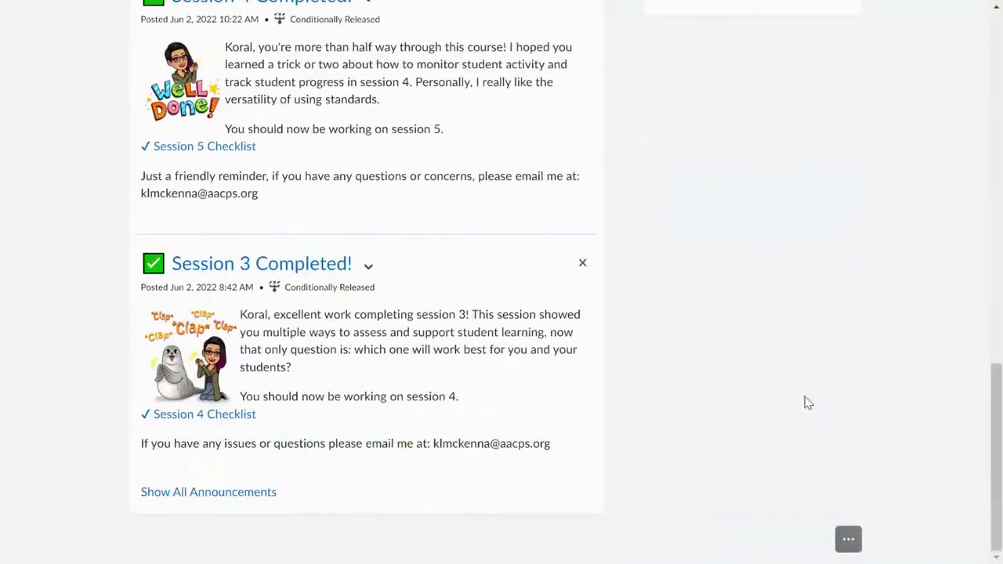
click(856, 544)
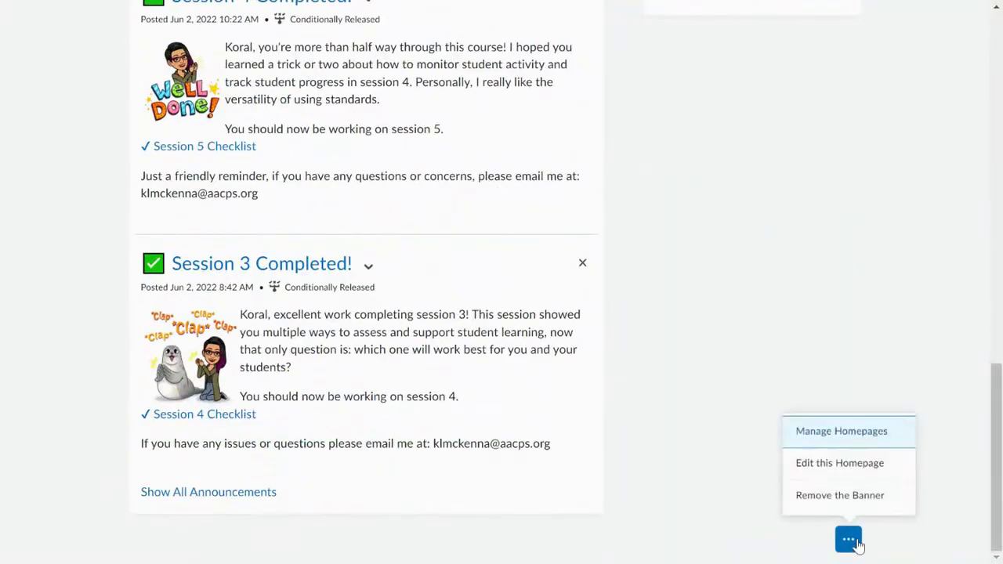
click(848, 470)
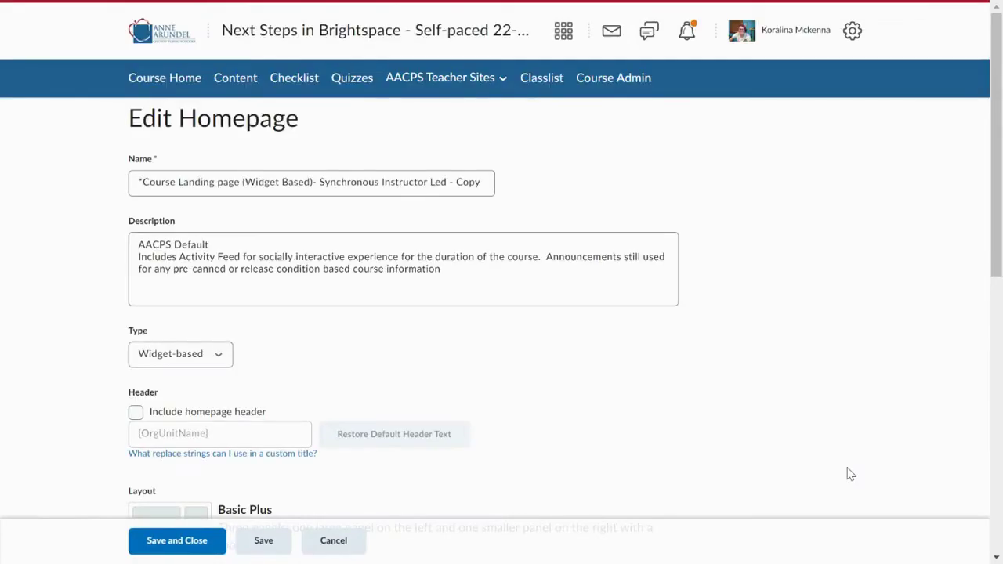
Search the widget list for 'welcome' to find Course Essentials-Welcome, then cancel without adding anything.
click(460, 185)
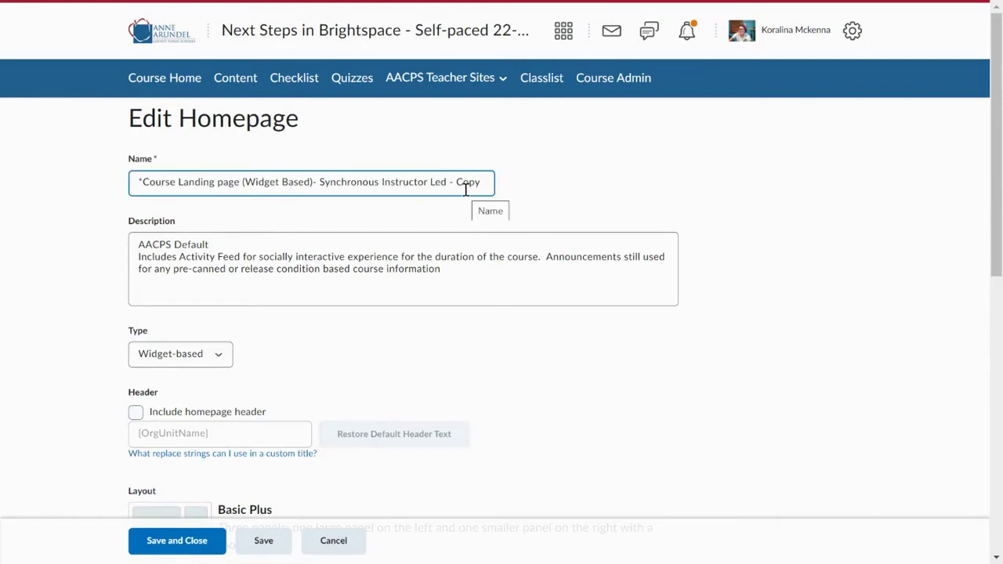
scroll(518, 300, down, 6)
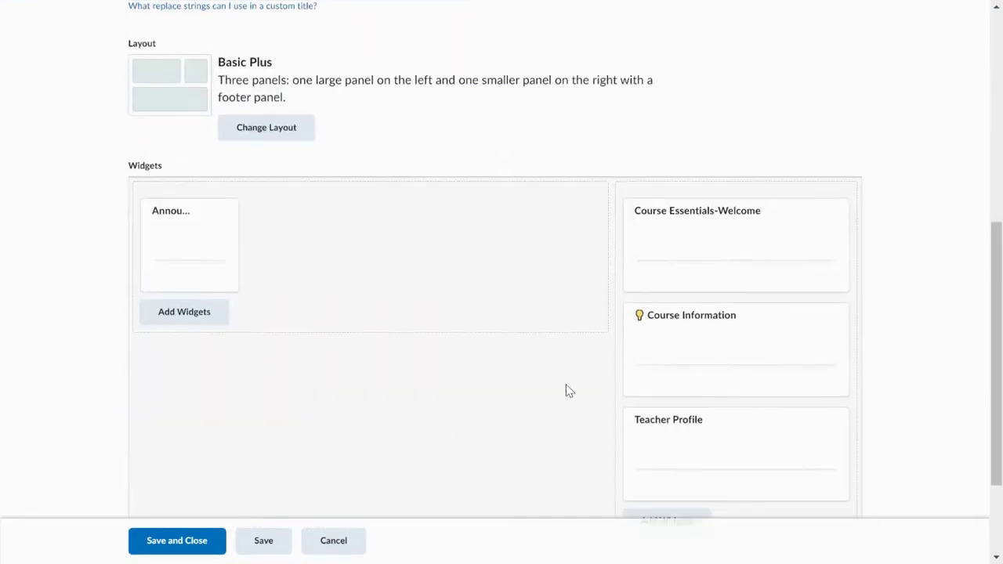
scroll(468, 396, down, 2)
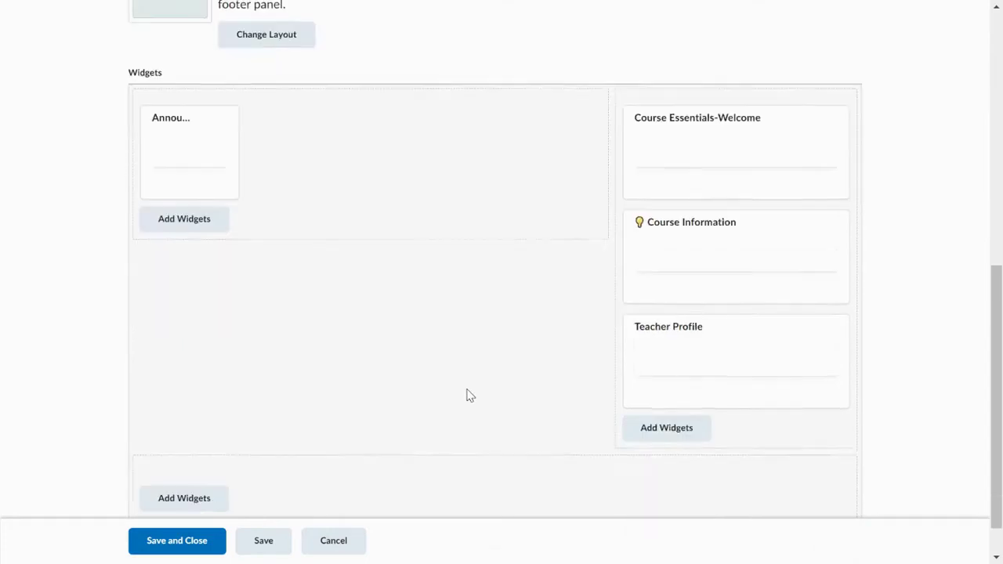
click(647, 422)
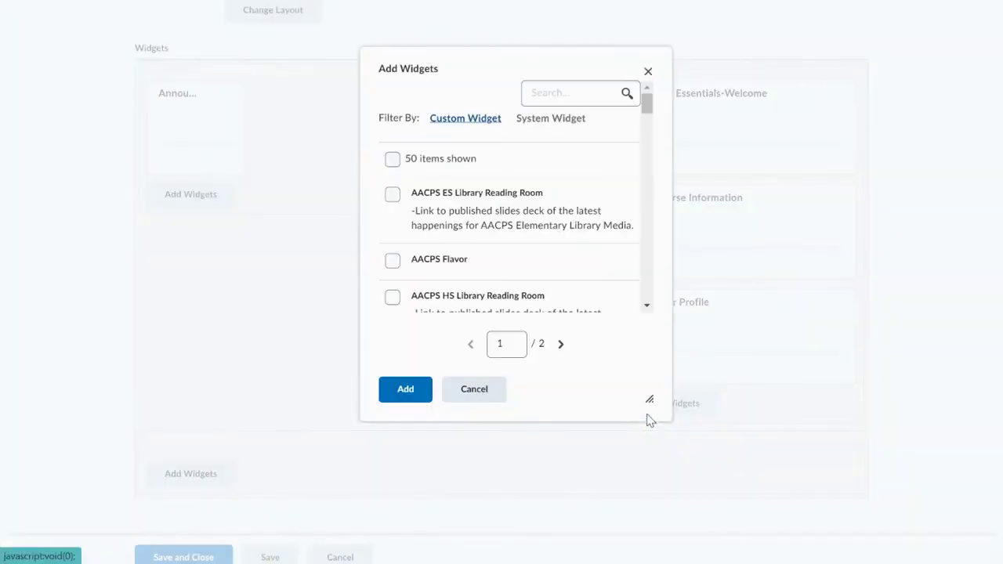
click(553, 94)
text(welcome)
key(Return)
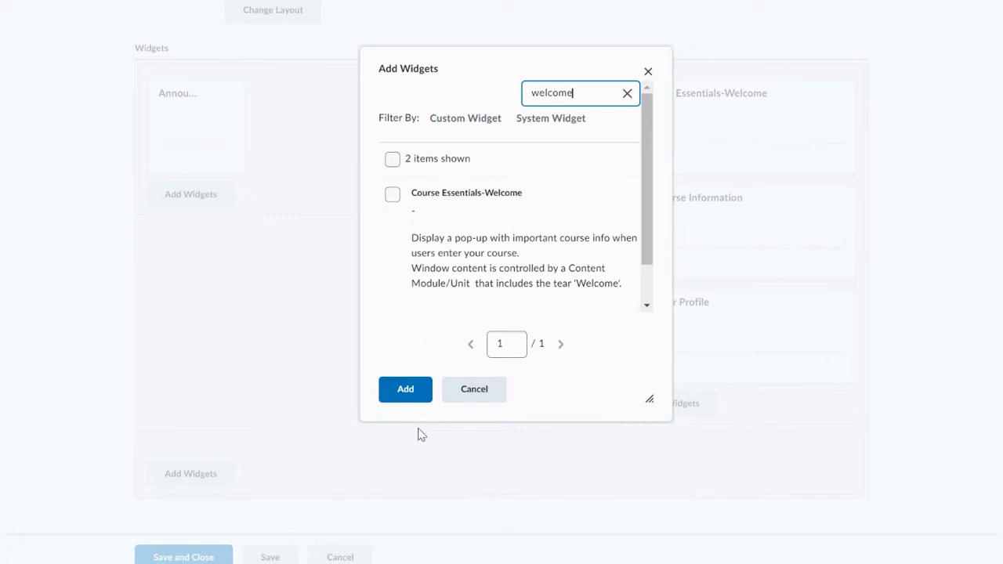
click(474, 395)
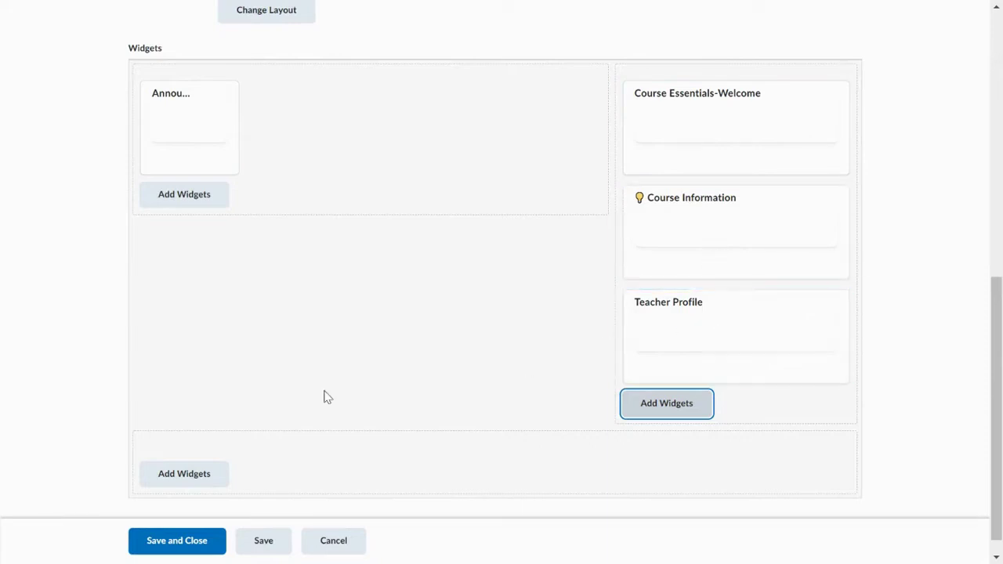
Save the homepage, then launch and close the Course Essentials welcome pop-up.
click(175, 547)
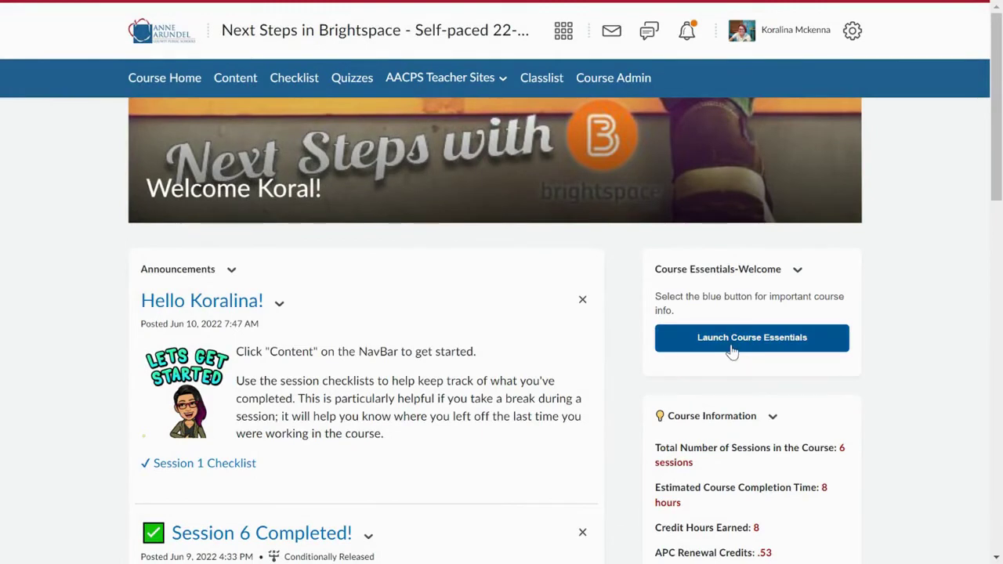
click(732, 344)
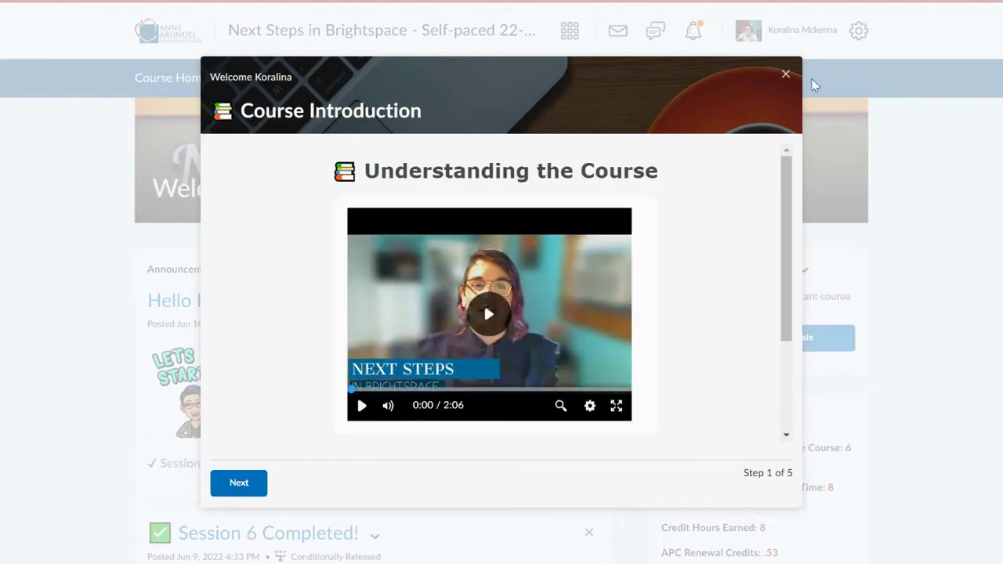
click(786, 74)
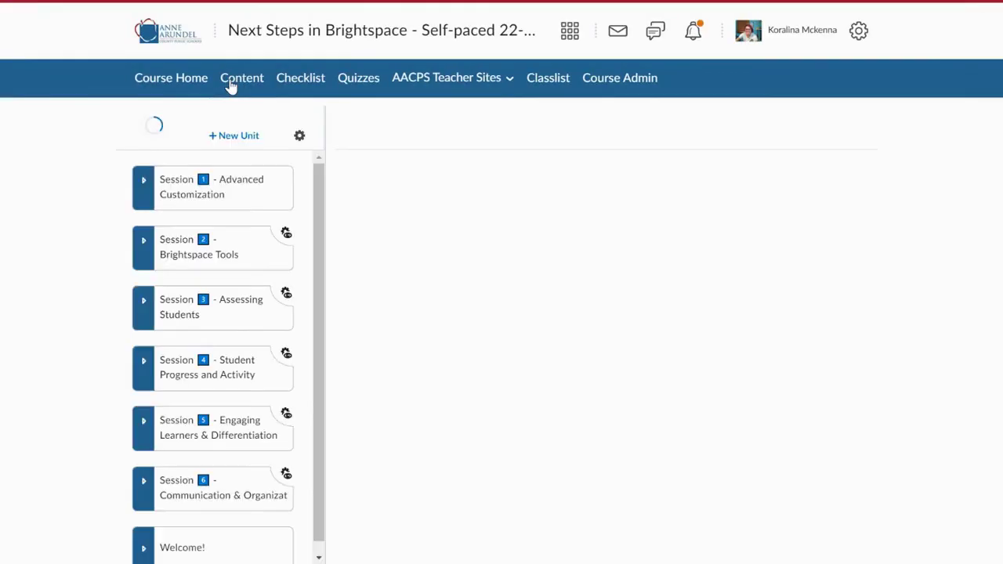
Start a new content unit in Content, then cancel it.
scroll(242, 279, down, 1)
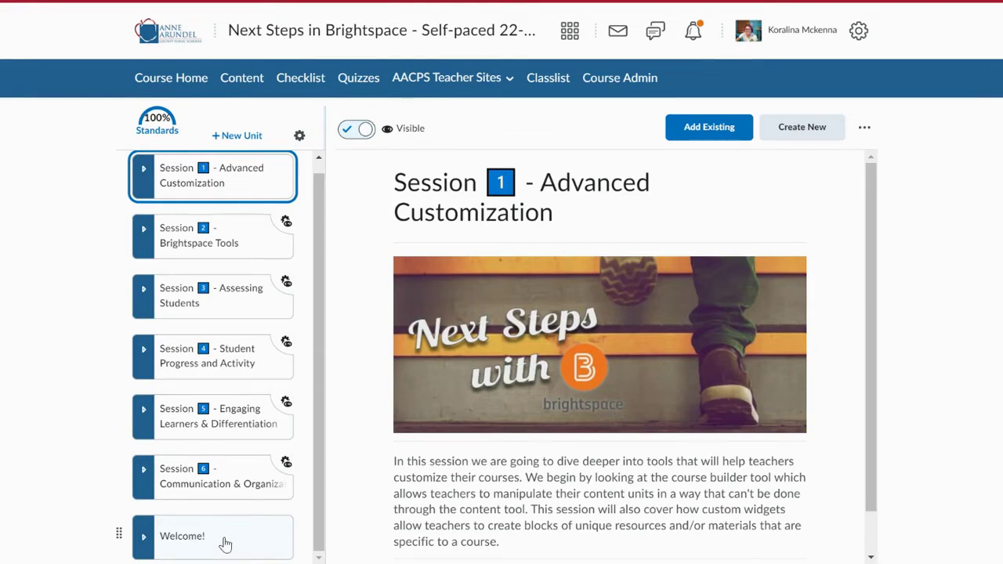
click(231, 138)
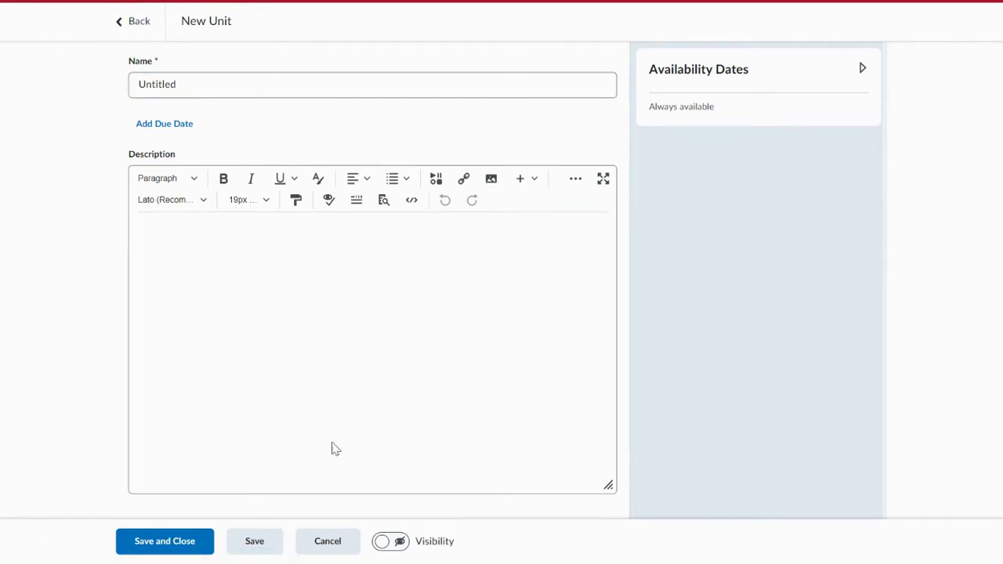
click(320, 545)
Select the Welcome! unit and bring up its Create New options.
click(154, 553)
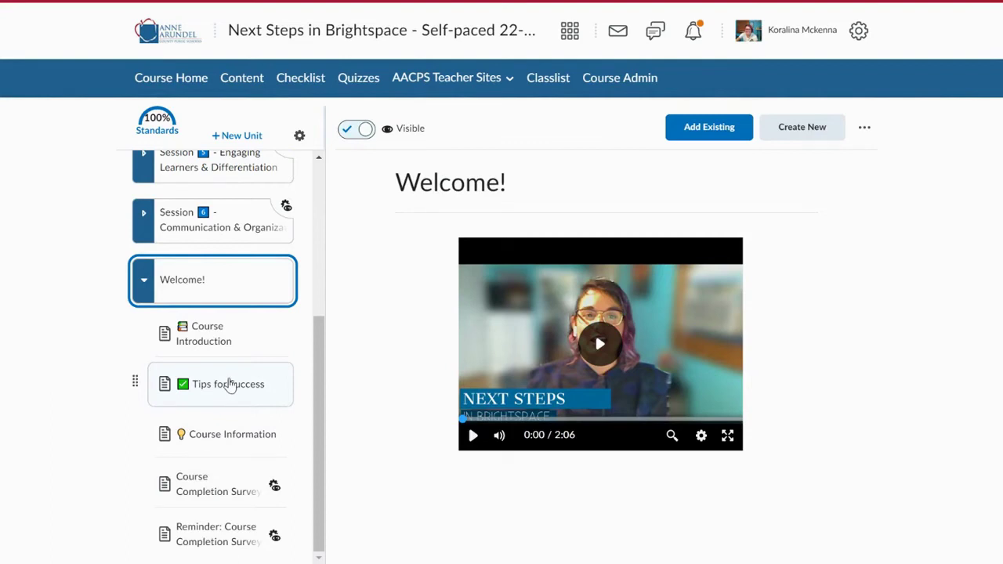
click(230, 273)
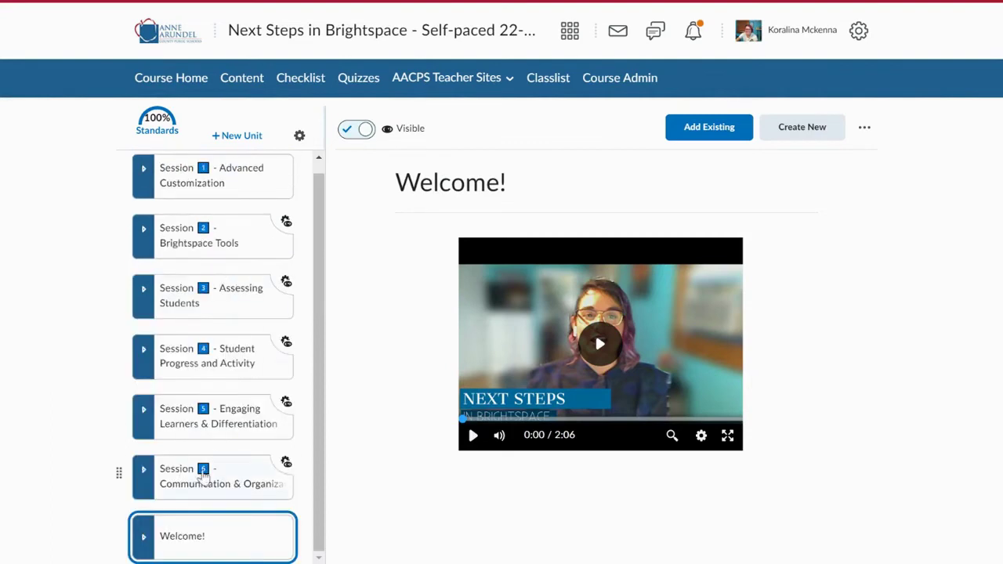
click(799, 137)
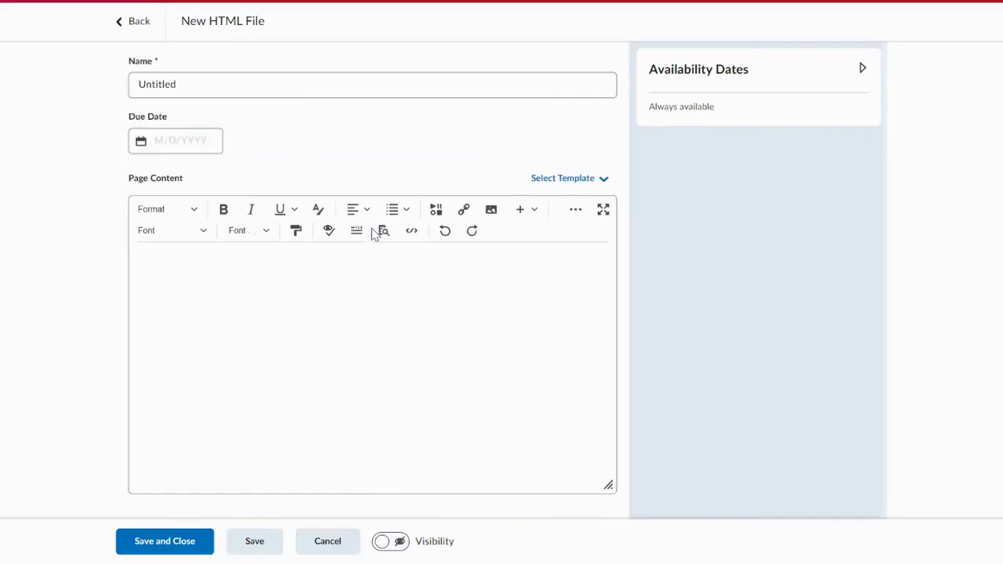
Create an HTML Document, browsing templates and Insert Stuff options without adding any.
click(569, 180)
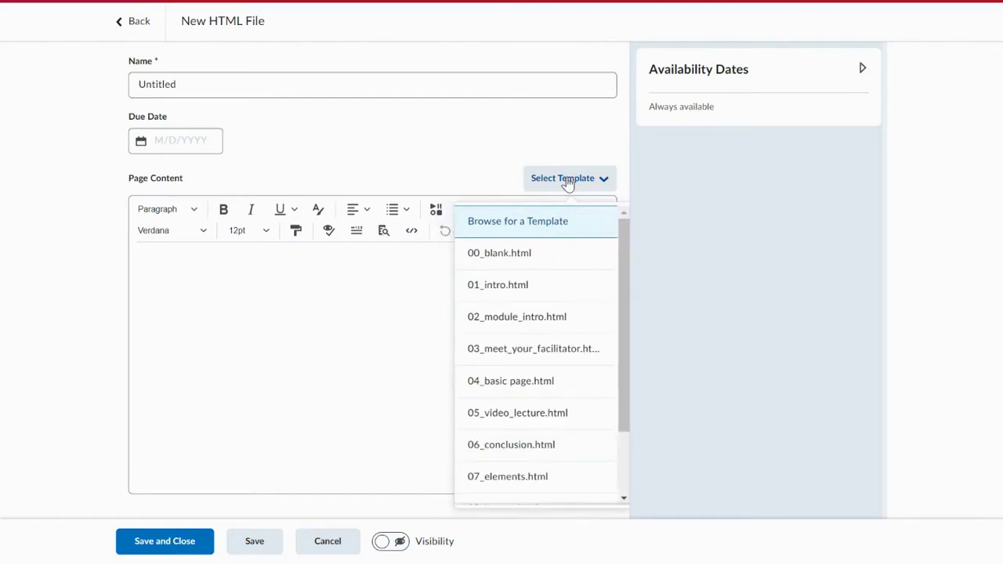
click(291, 335)
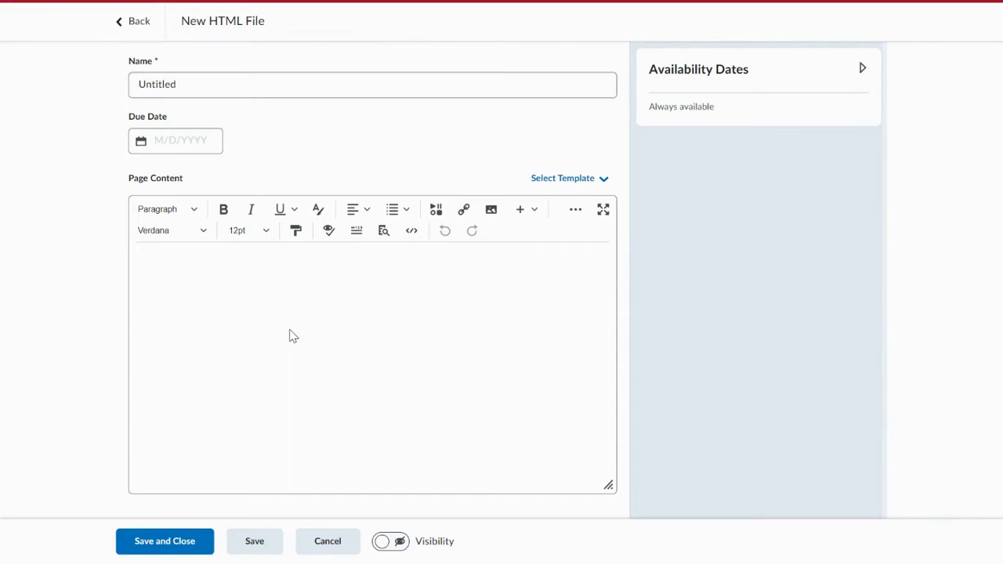
click(442, 216)
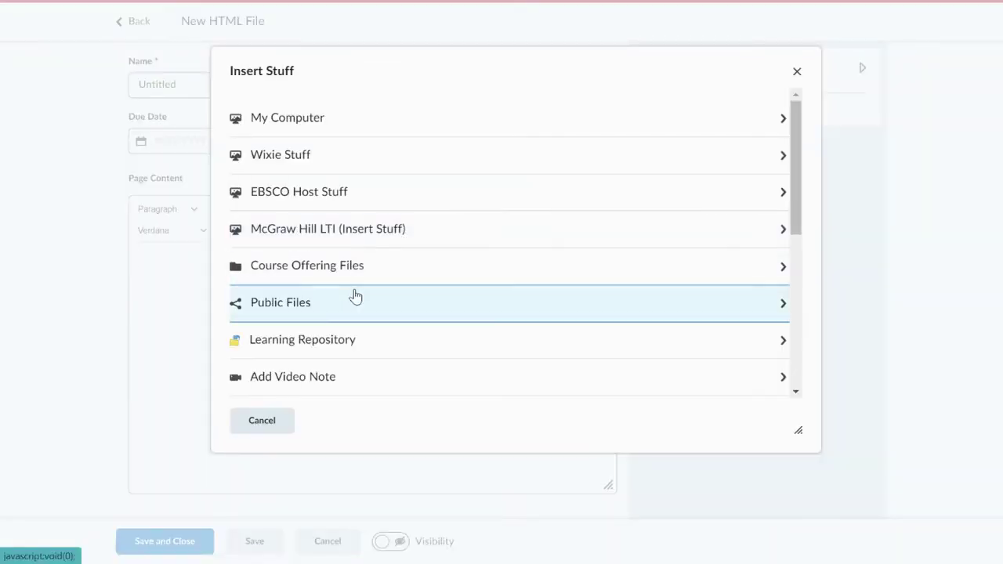
scroll(353, 294, down, 1)
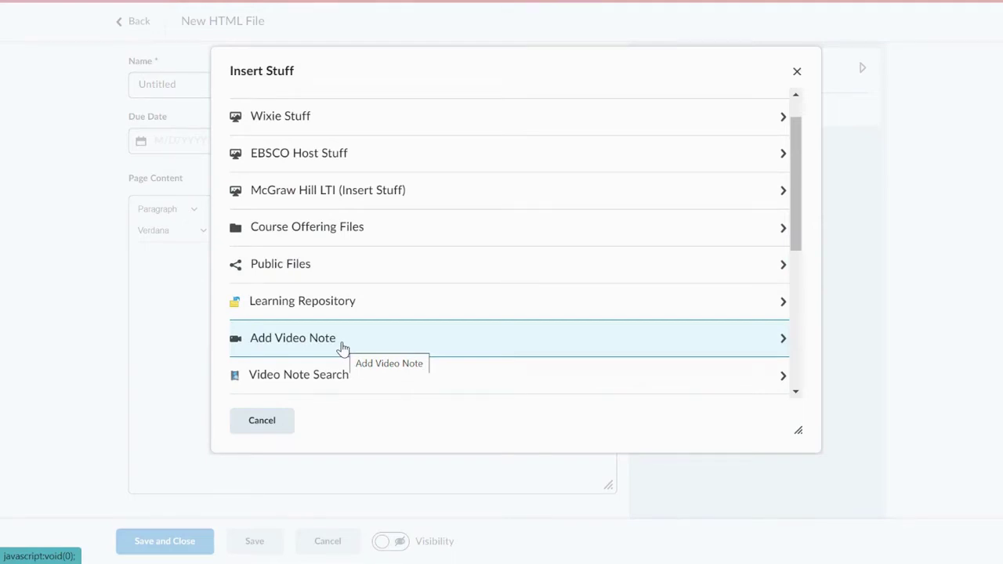
click(243, 431)
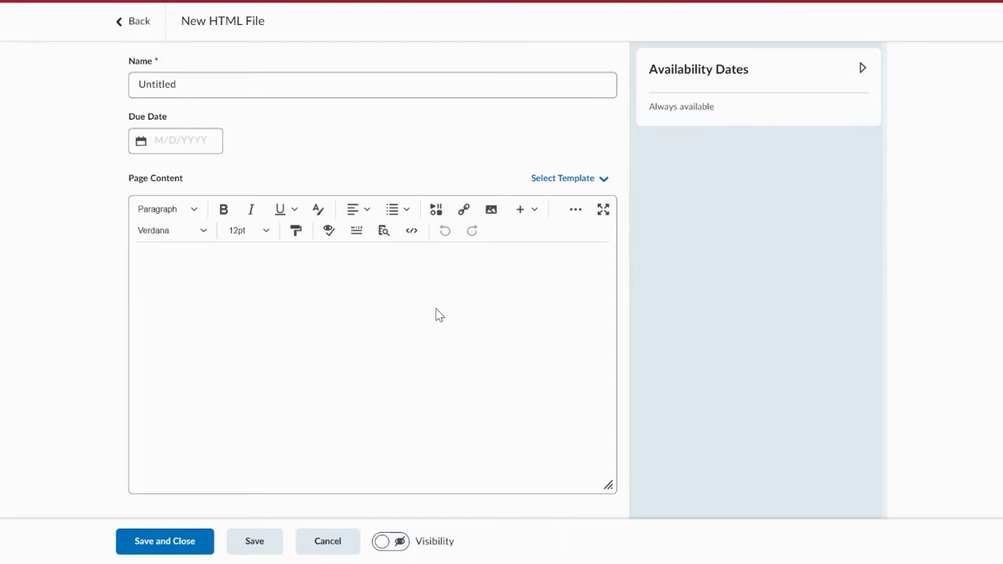
Show the page's availability Start Date and End Date, then return to Welcome! unsaved.
click(701, 86)
click(701, 141)
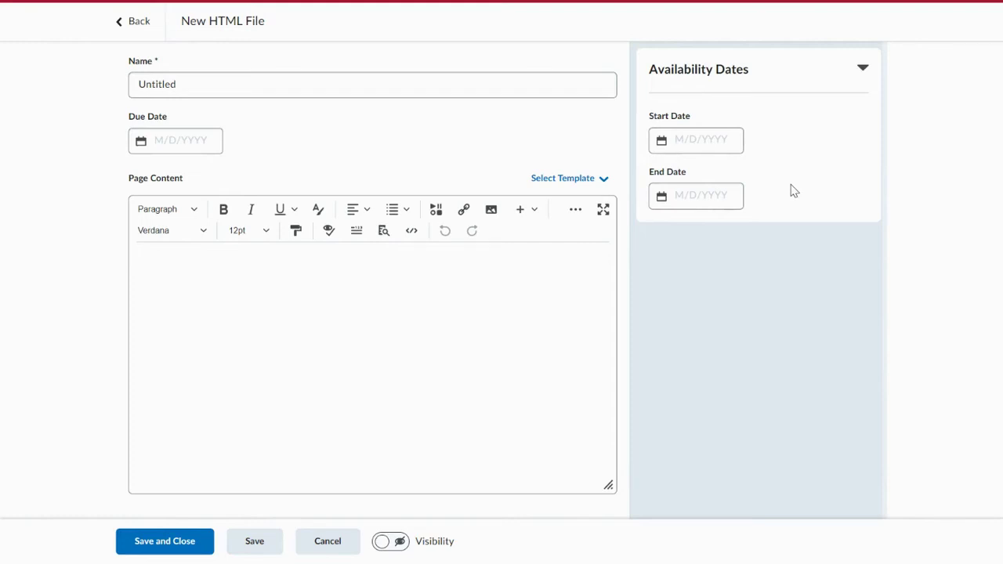
click(131, 21)
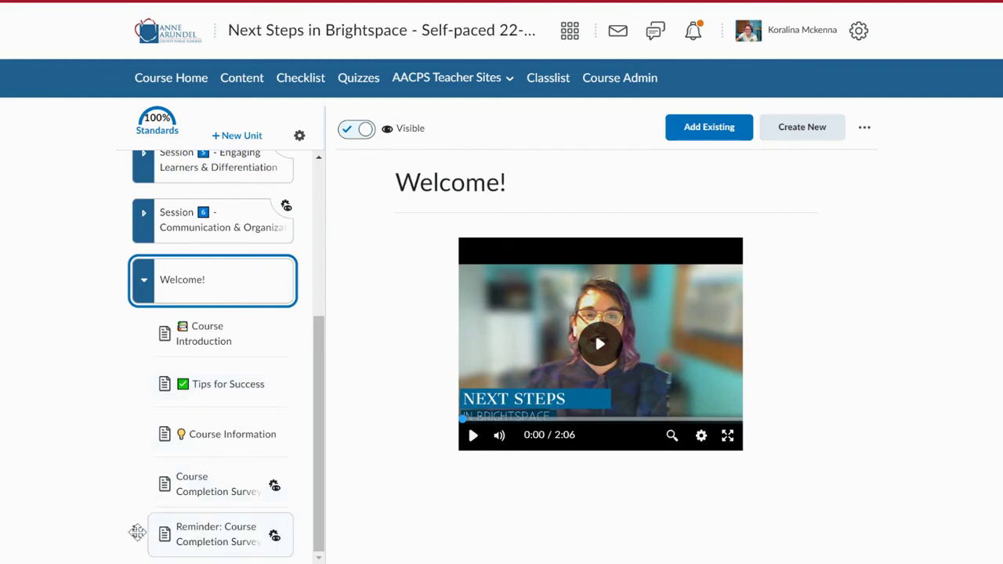
Drag Reminder: Course Completion Survey, then Course Completion Survey, to the top of Welcome!
drag(136, 533, 139, 350)
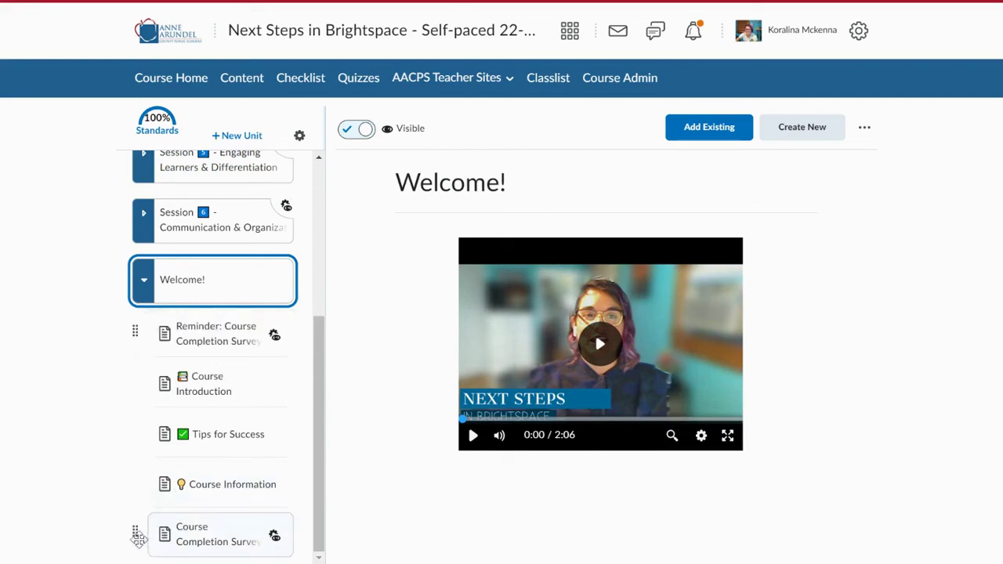
drag(134, 535, 134, 327)
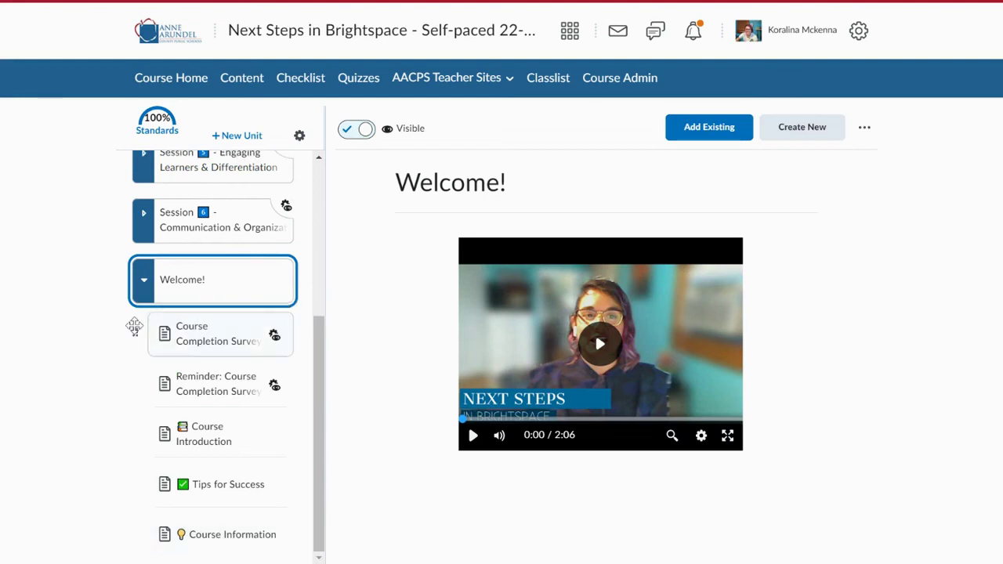